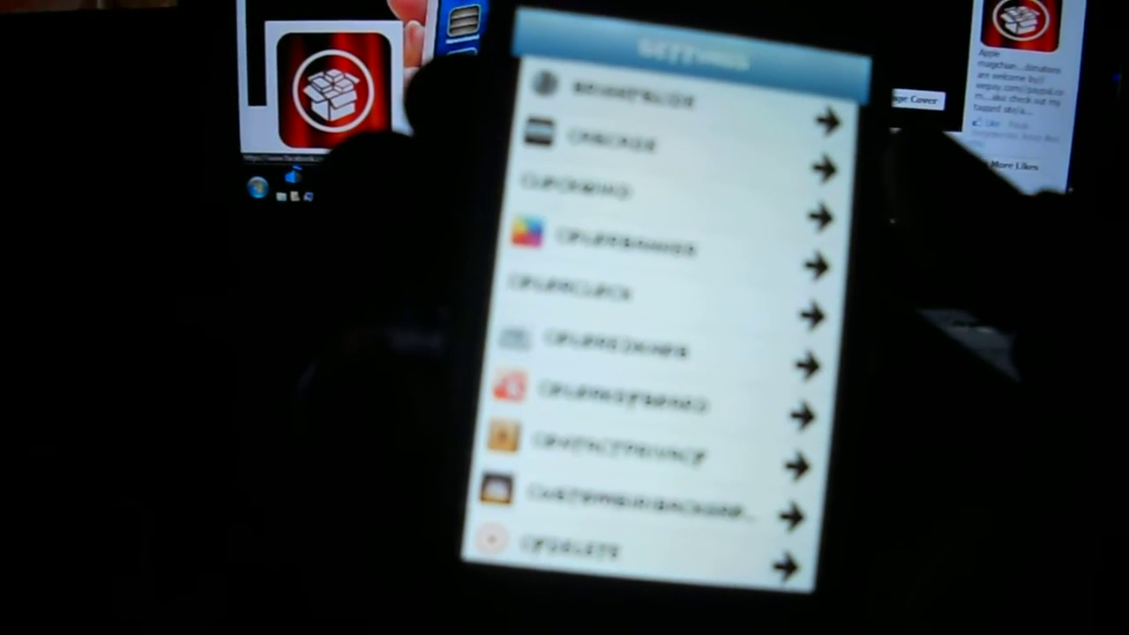
pyautogui.scroll(-3, 671, 308)
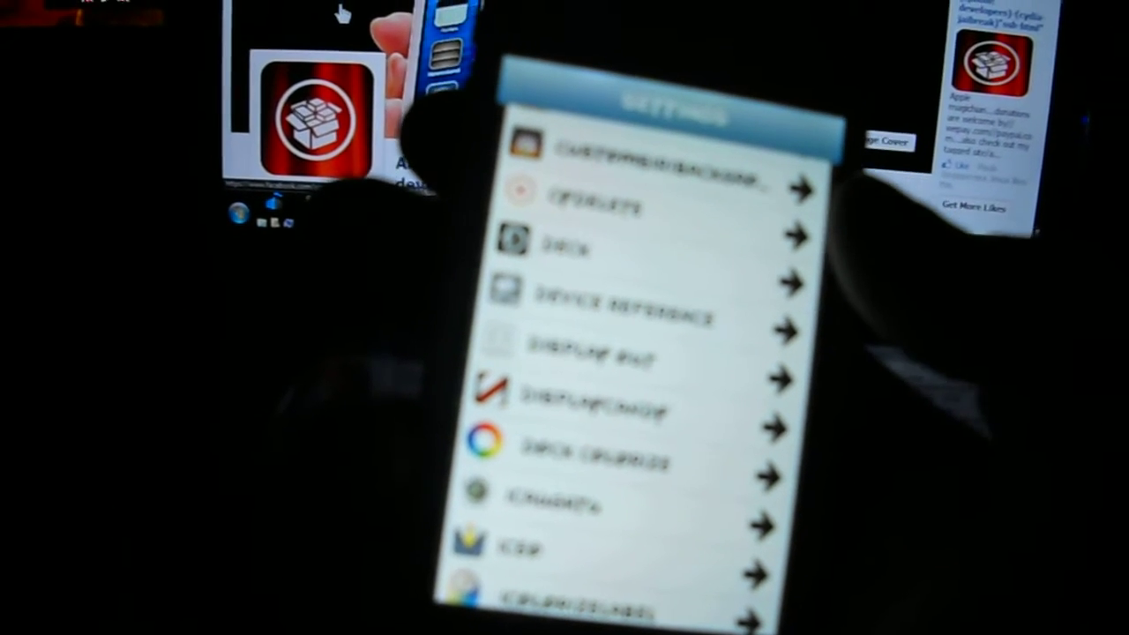
pyautogui.scroll(-2, 680, 282)
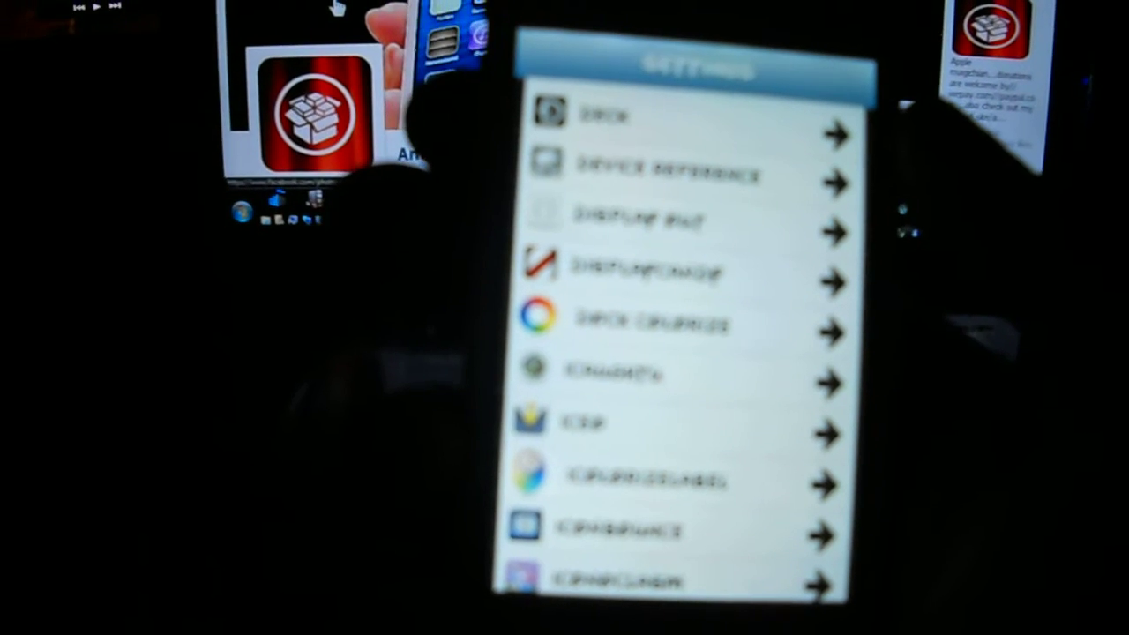
pyautogui.scroll(-3, 688, 317)
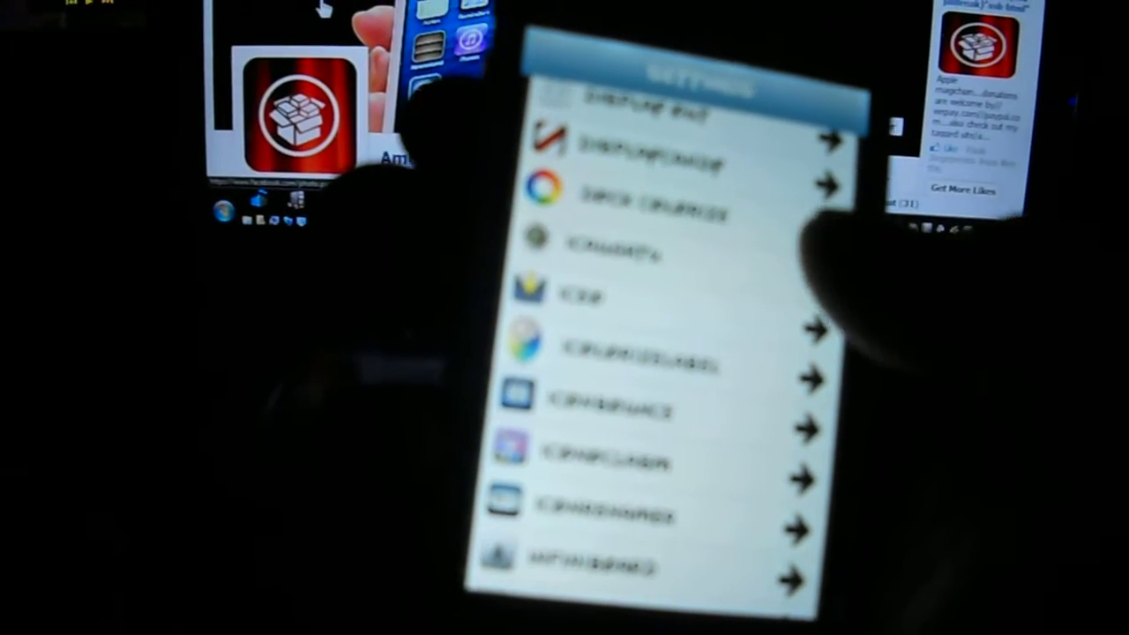
pyautogui.scroll(-3, 688, 317)
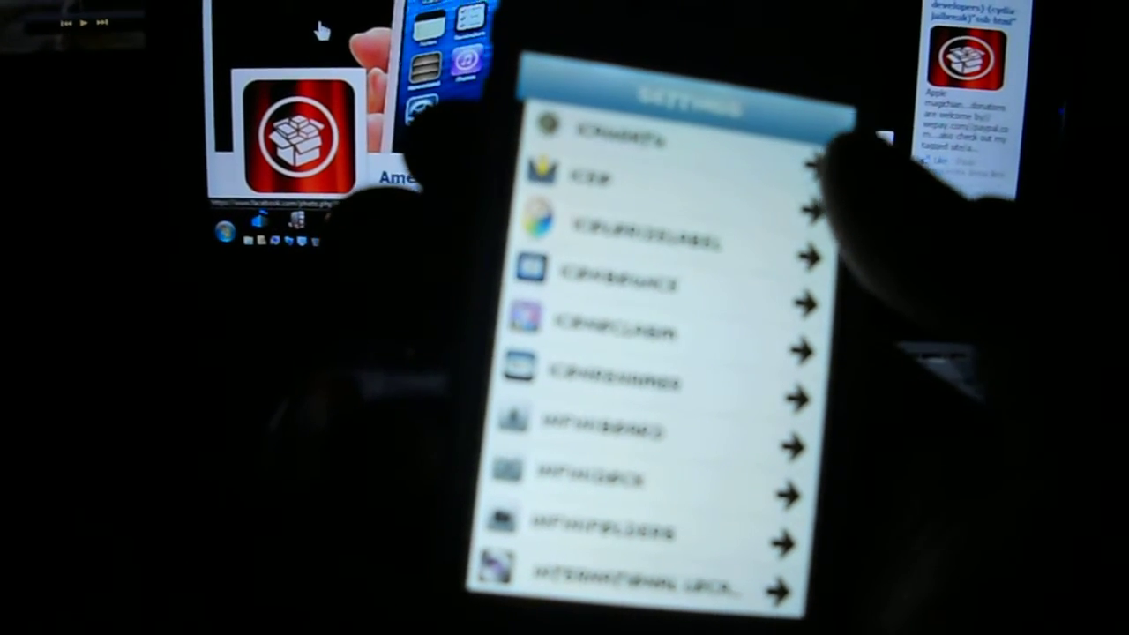
pyautogui.scroll(-3, 671, 352)
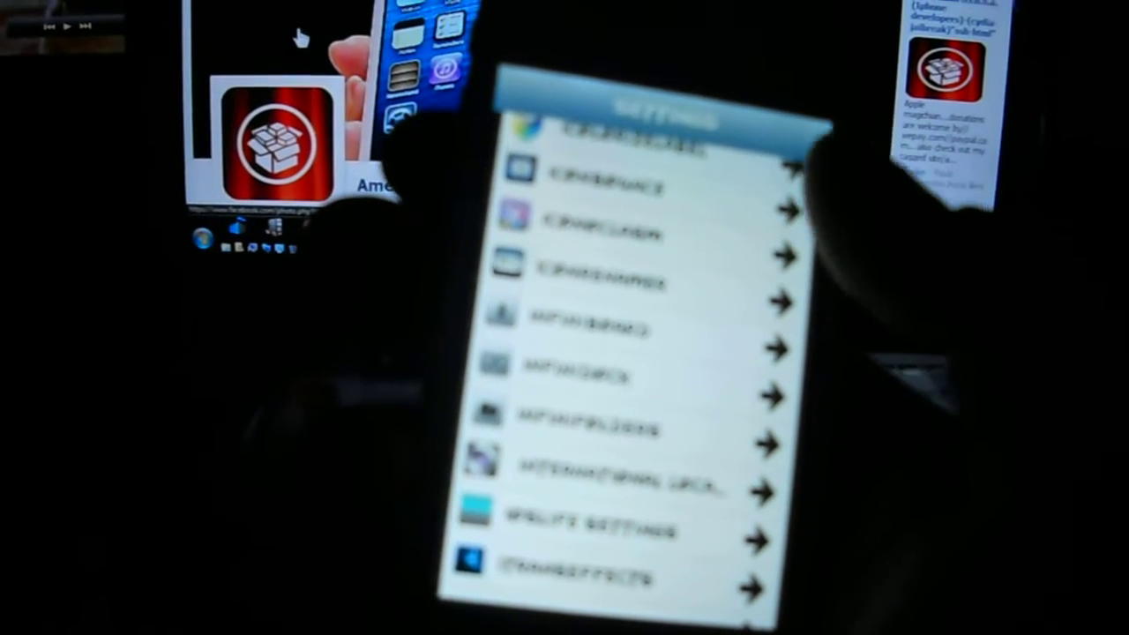
pyautogui.scroll(-3, 634, 352)
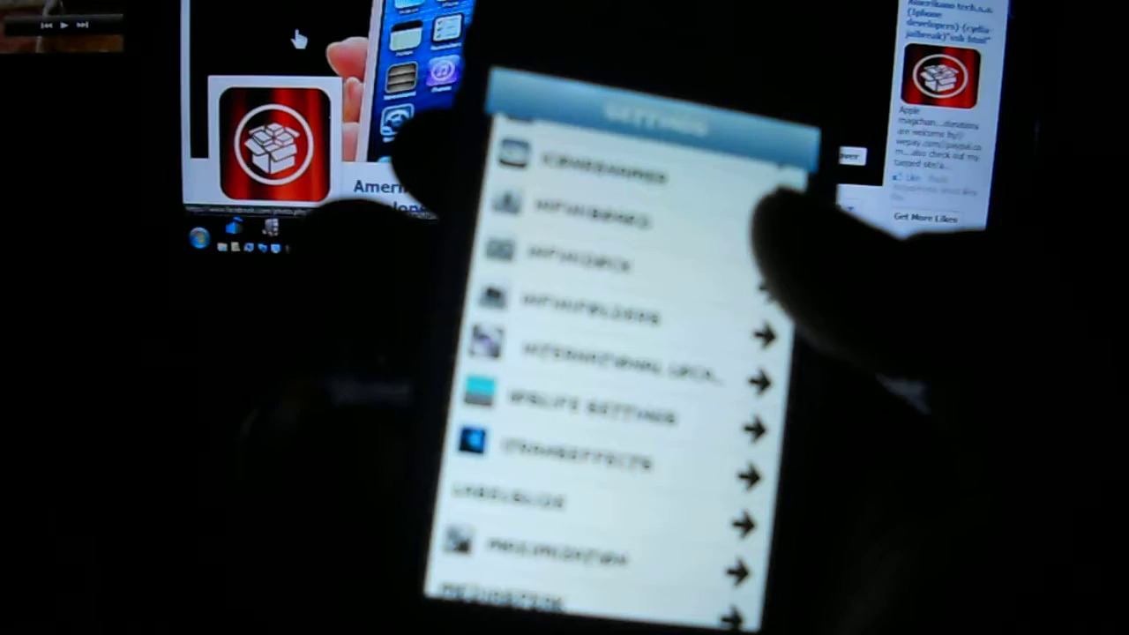
pyautogui.scroll(-2, 635, 352)
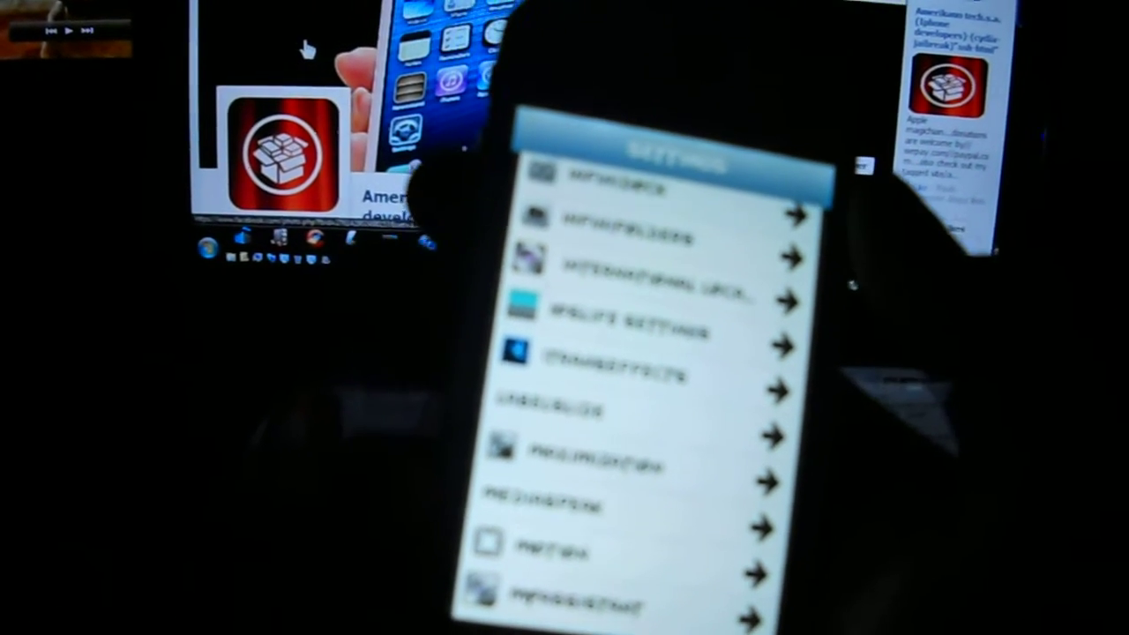
pyautogui.scroll(-3, 635, 353)
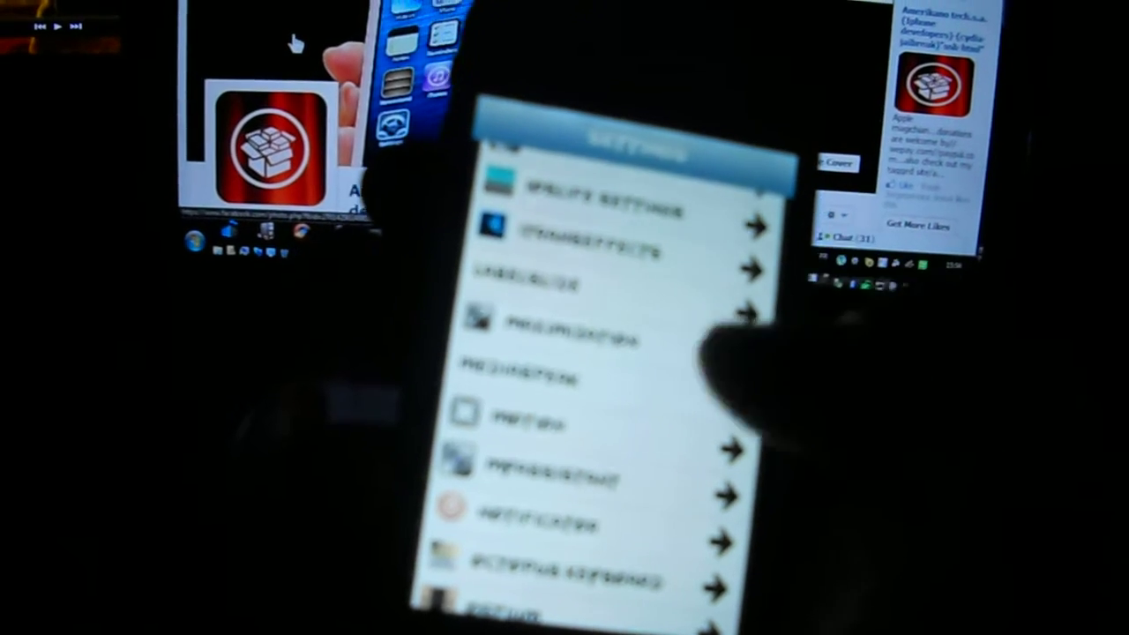
pyautogui.scroll(-3, 617, 353)
pyautogui.scroll(-2, 617, 353)
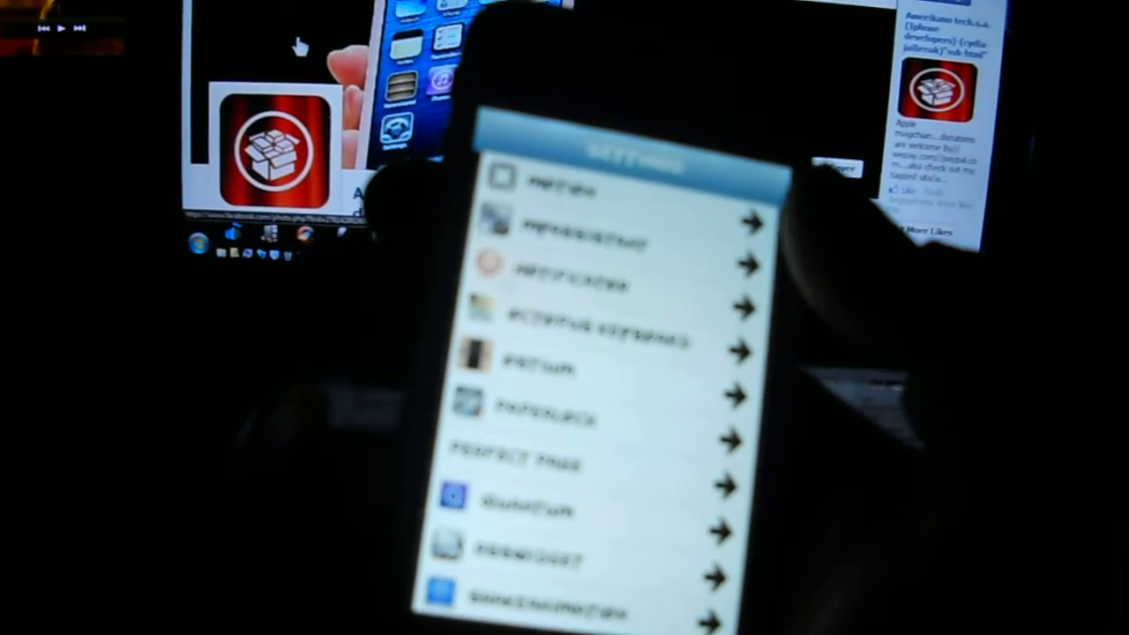
pyautogui.scroll(-3, 617, 353)
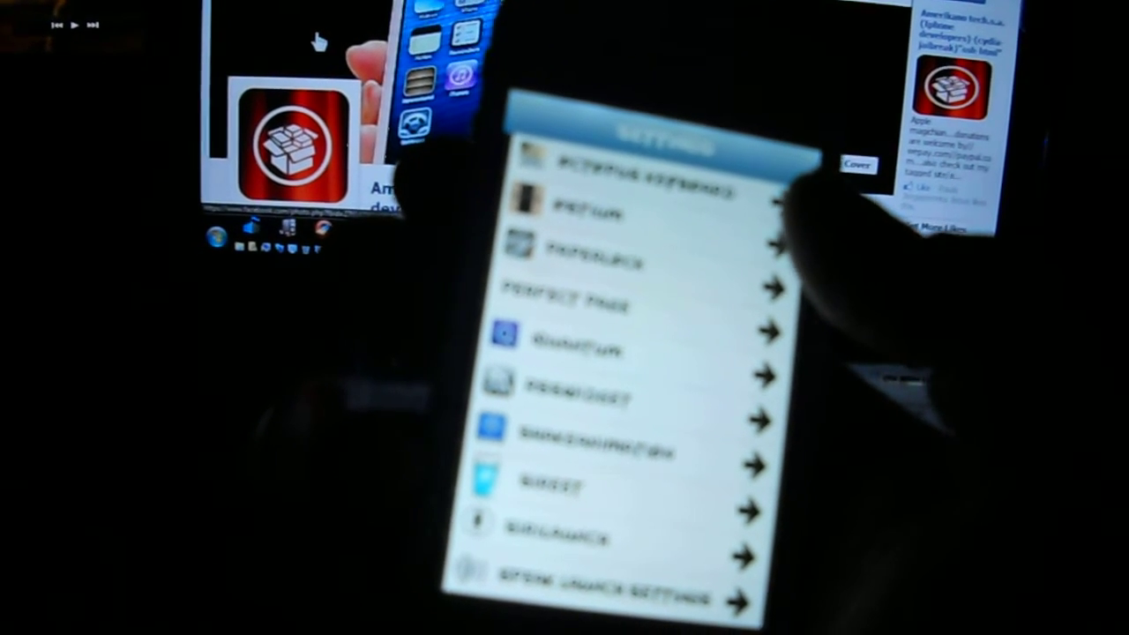
pyautogui.scroll(-2, 618, 353)
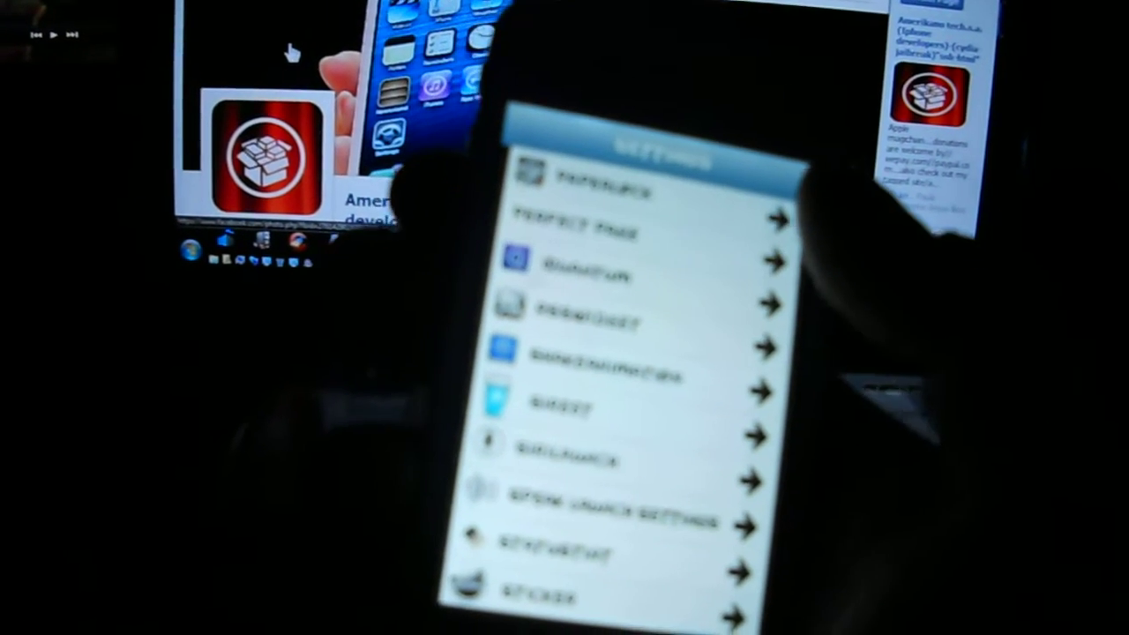
pyautogui.scroll(-3, 617, 353)
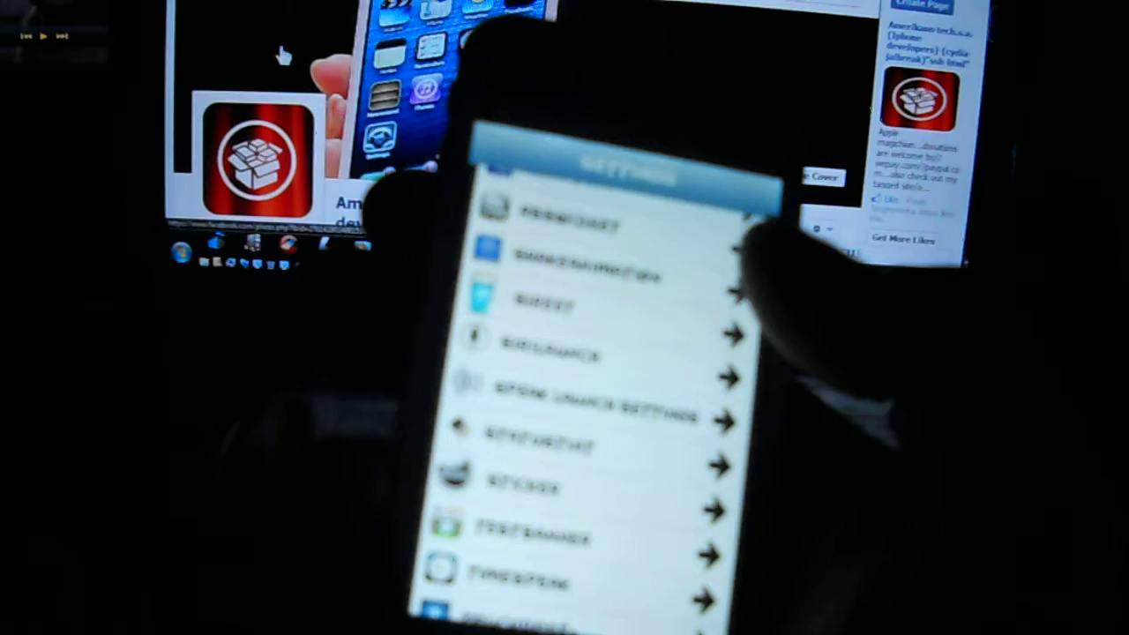
pyautogui.scroll(-2, 600, 397)
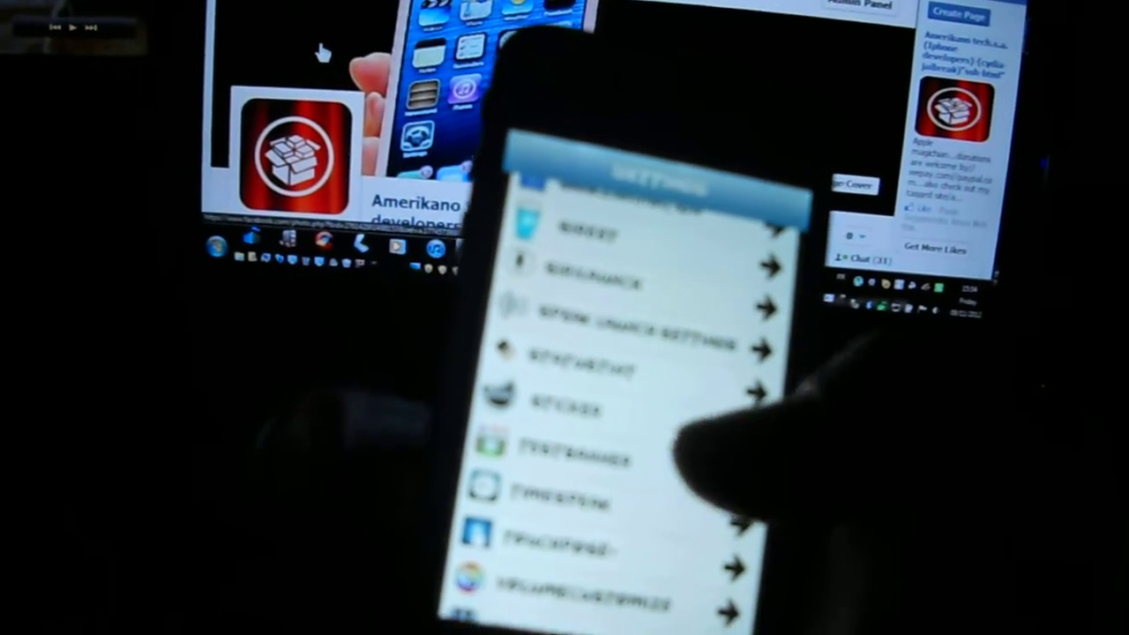
pyautogui.scroll(-1, 697, 441)
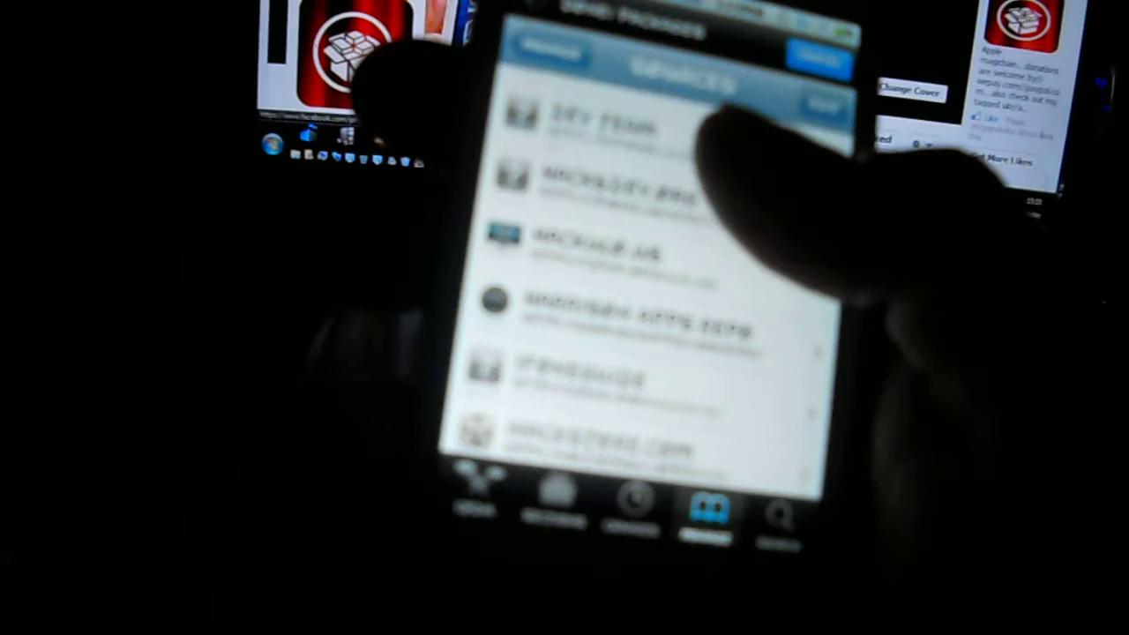
pyautogui.scroll(-1, 653, 291)
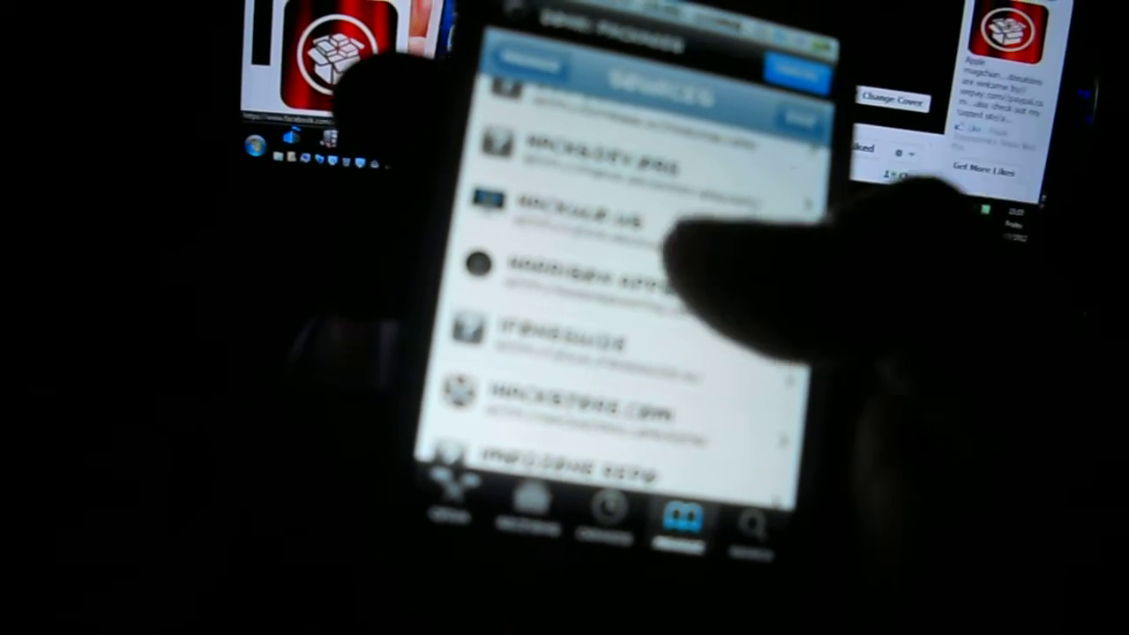
pyautogui.scroll(-1, 705, 264)
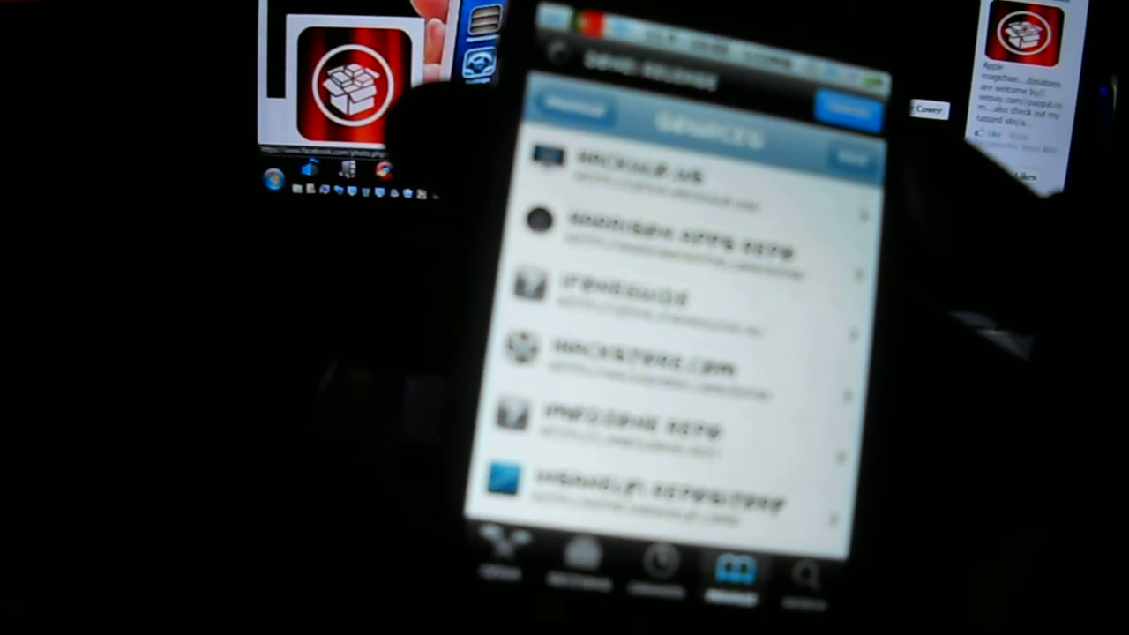
pyautogui.scroll(-2, 688, 308)
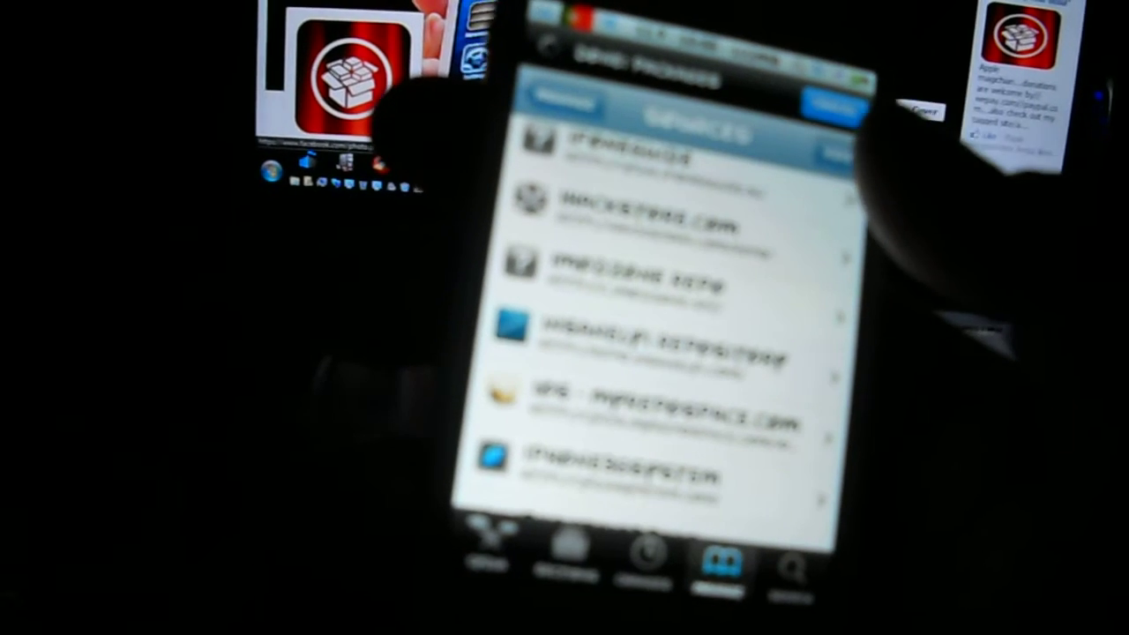
pyautogui.scroll(-2, 661, 309)
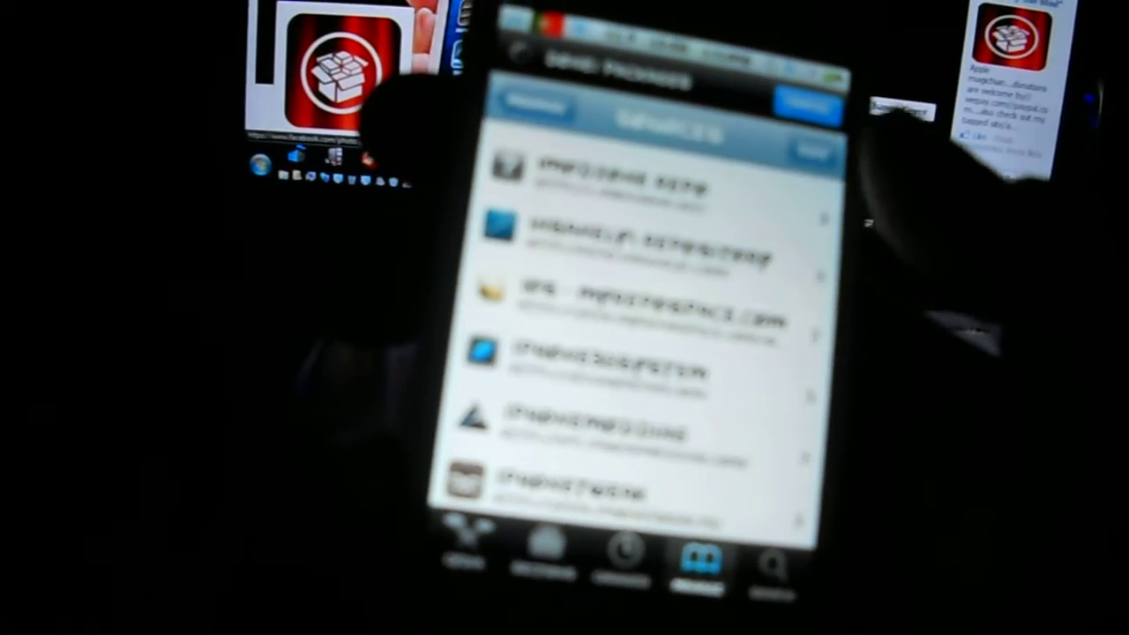
pyautogui.scroll(-2, 644, 335)
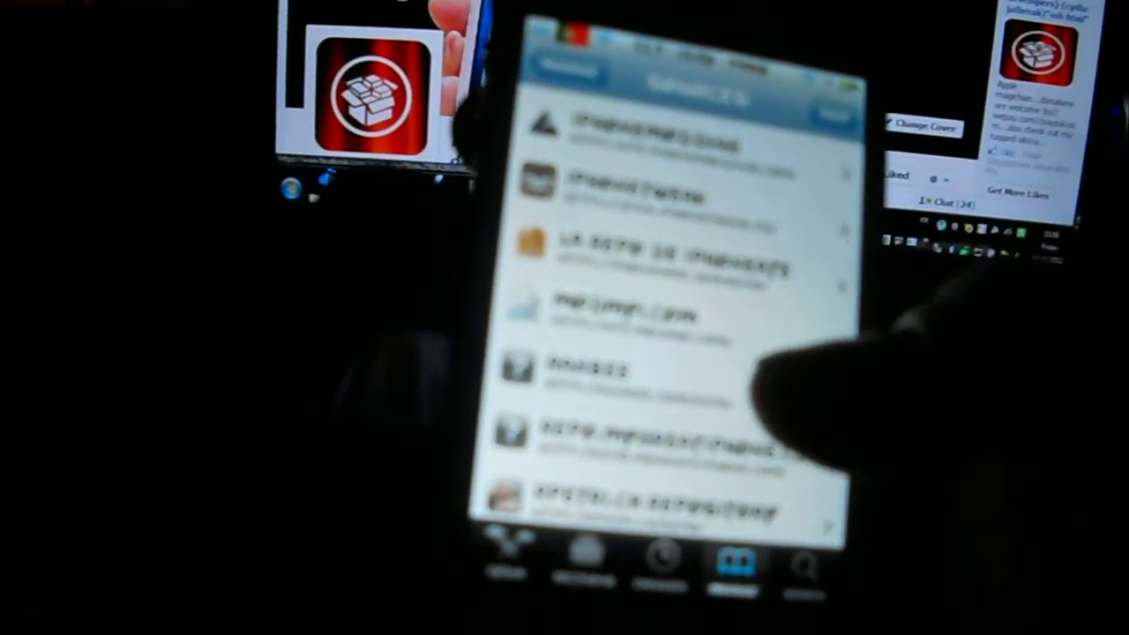
pyautogui.scroll(-2, 671, 335)
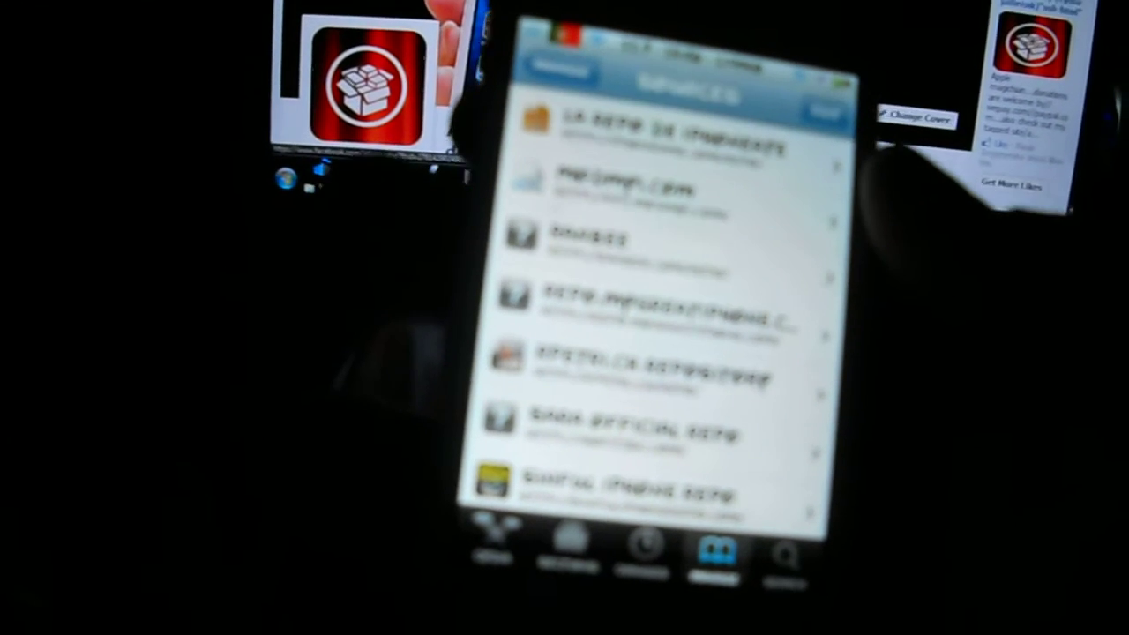